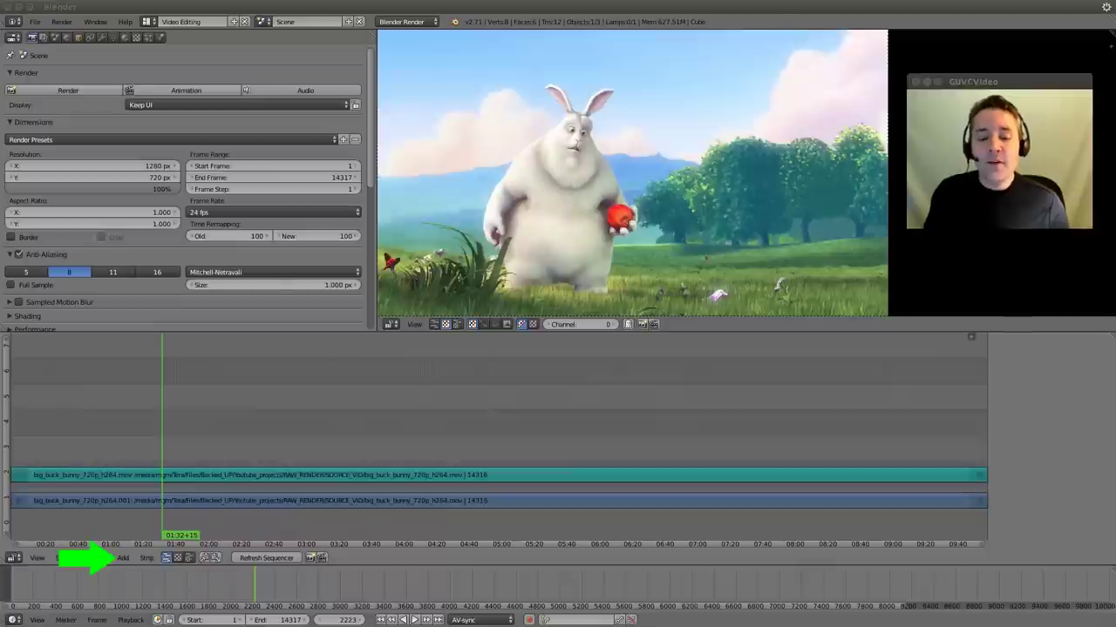
# Add 3_ACTION_NEWS.jpg as an image strip on channel 3 starting at frame 2223
pyautogui.click(122, 558)
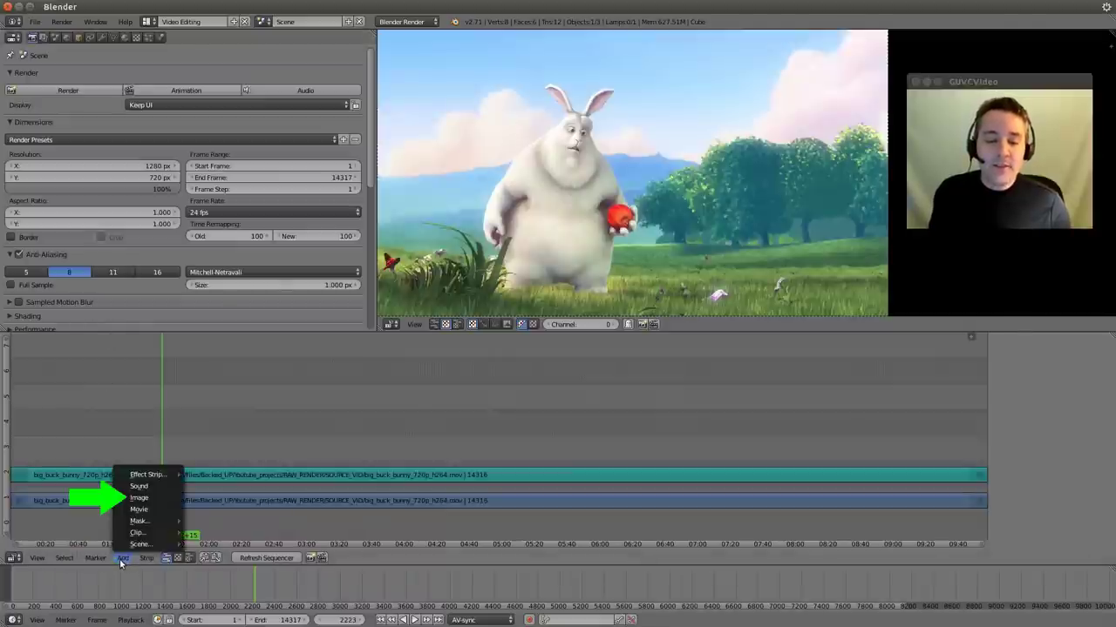
pyautogui.click(122, 500)
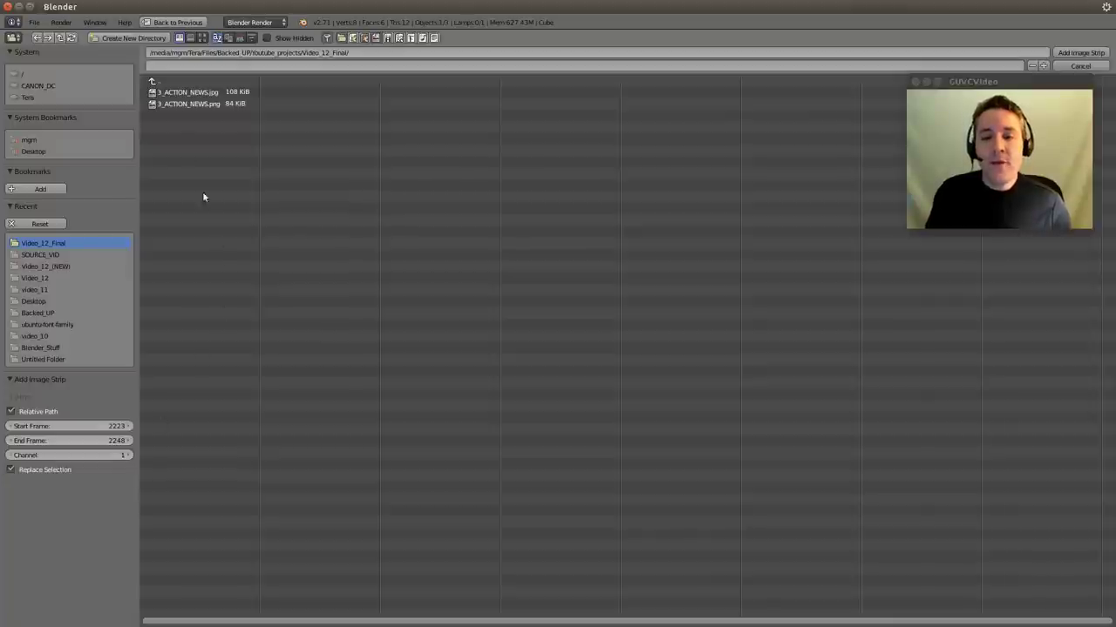
pyautogui.click(188, 91)
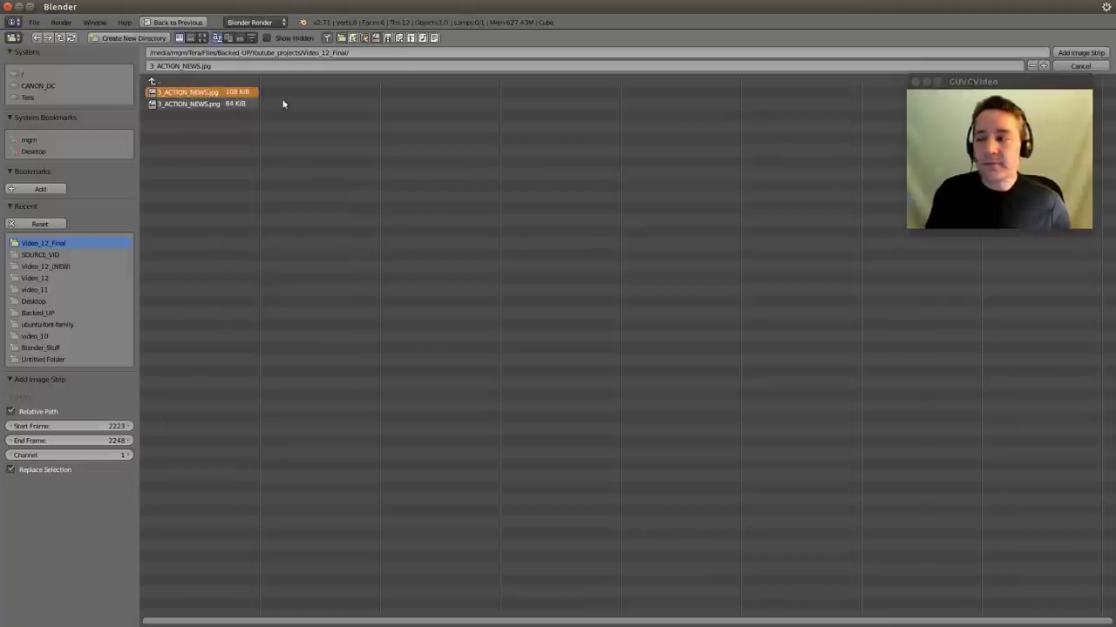
pyautogui.click(1078, 53)
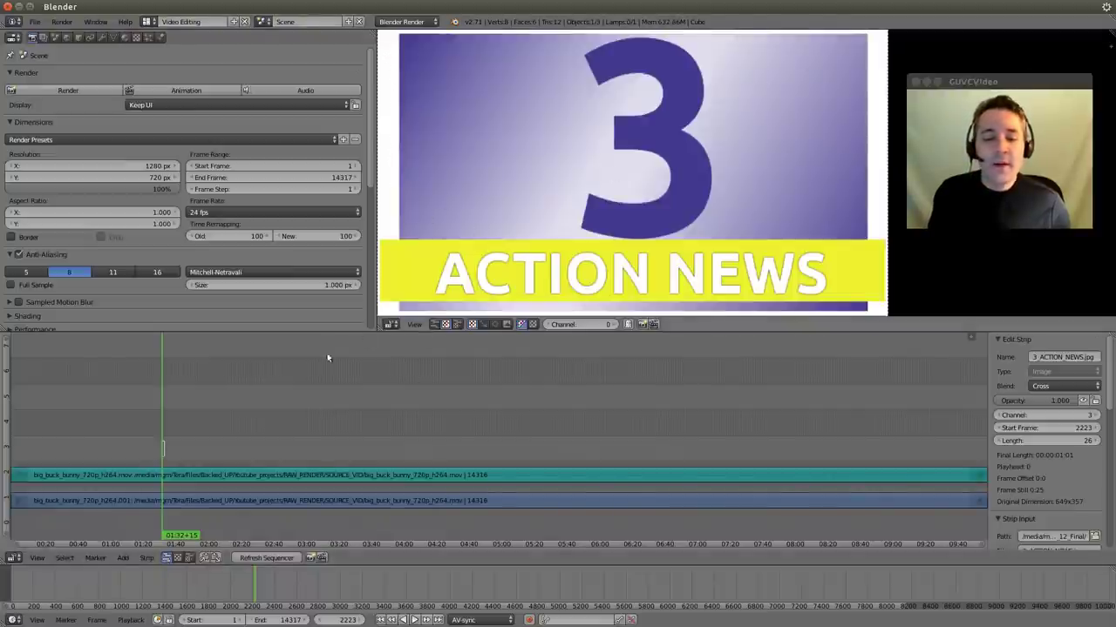
# Zoom in on the logo strip and drag its right end out to 146 frames
pyautogui.rightClick(164, 444)
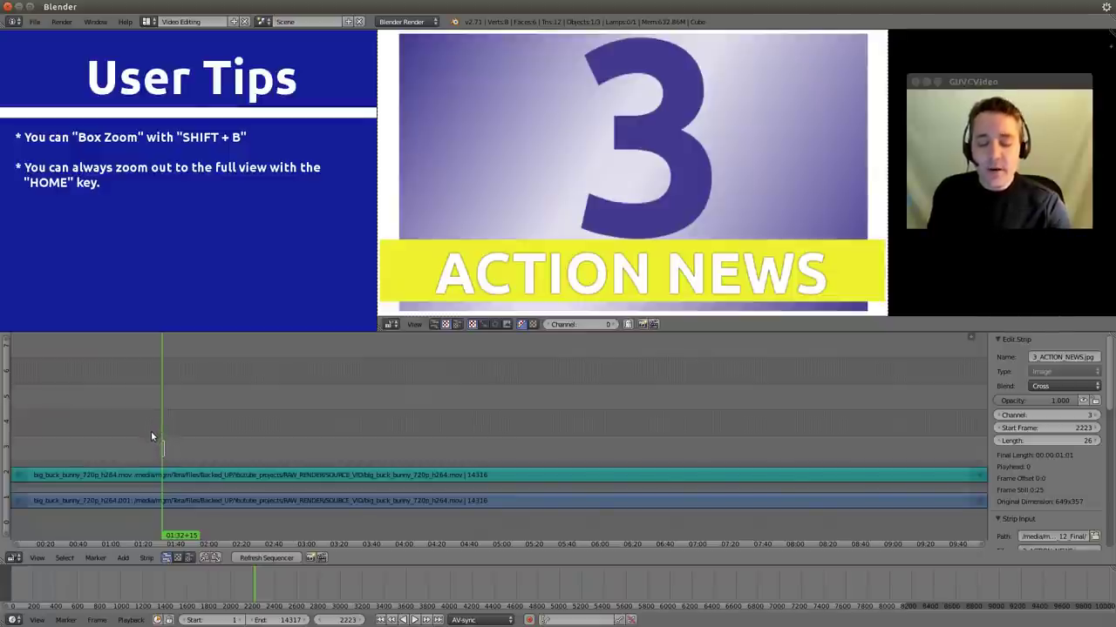
pyautogui.hotkey('shift', 'b')
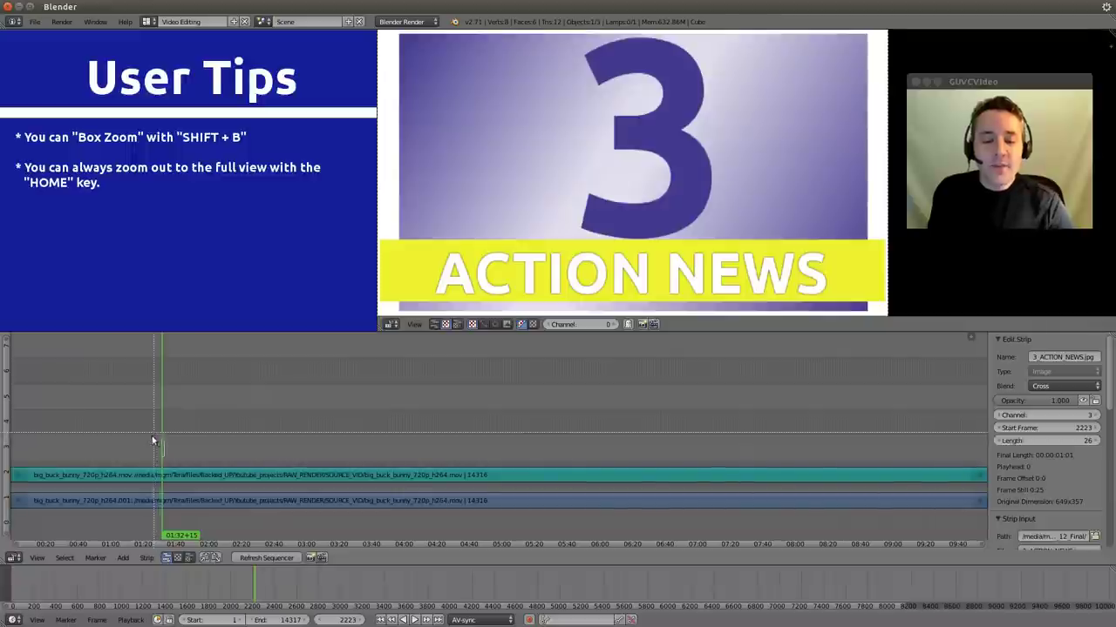
pyautogui.press('Escape')
pyautogui.moveTo(153, 431); pyautogui.dragTo(173, 461)
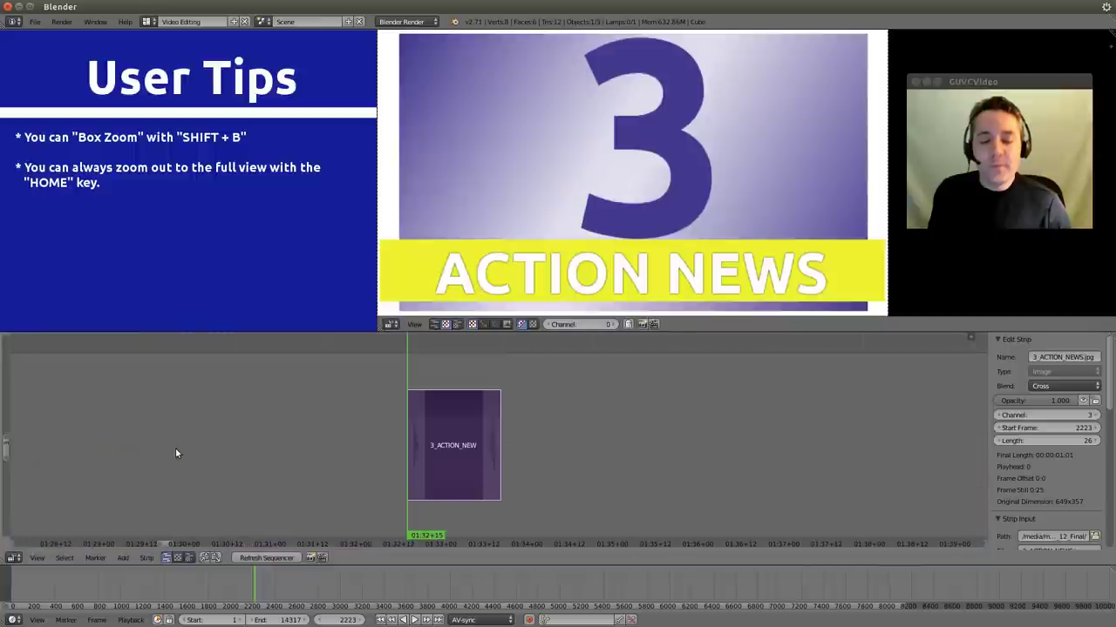
pyautogui.rightClick(489, 448)
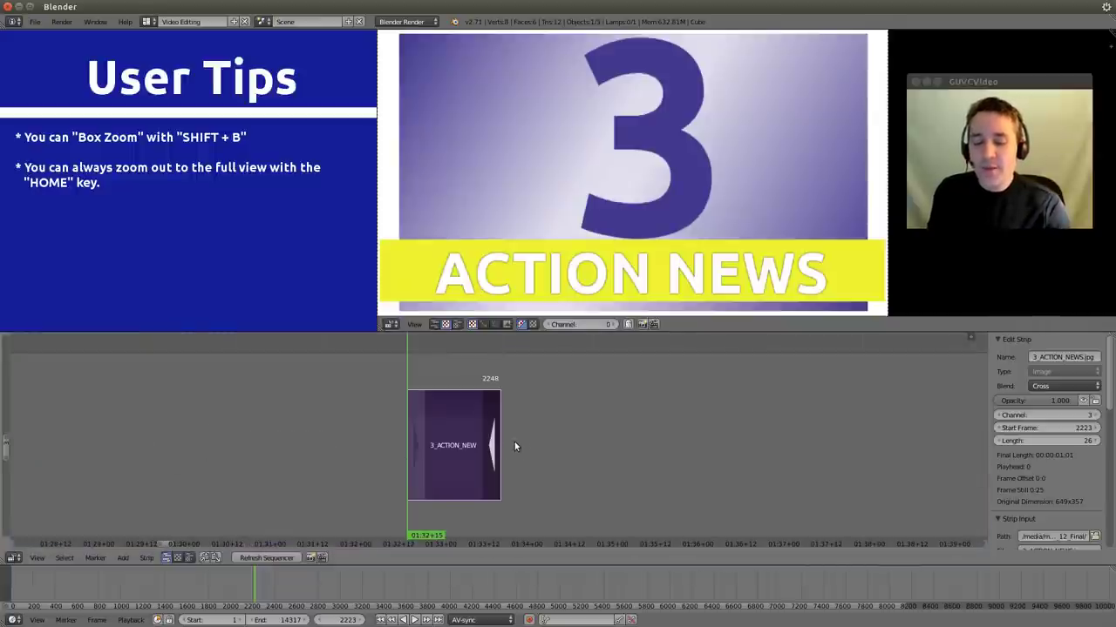
pyautogui.press('g')
pyautogui.click(945, 449)
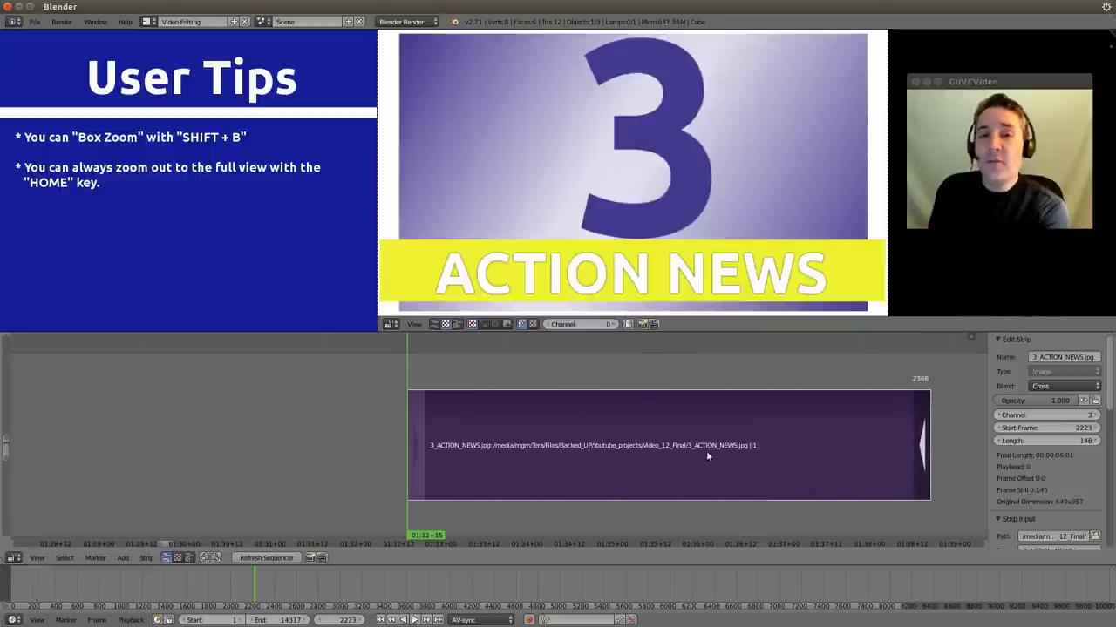
# Extend the logo strip to end at frame 4421, making it 2199 frames long
pyautogui.press('Home')
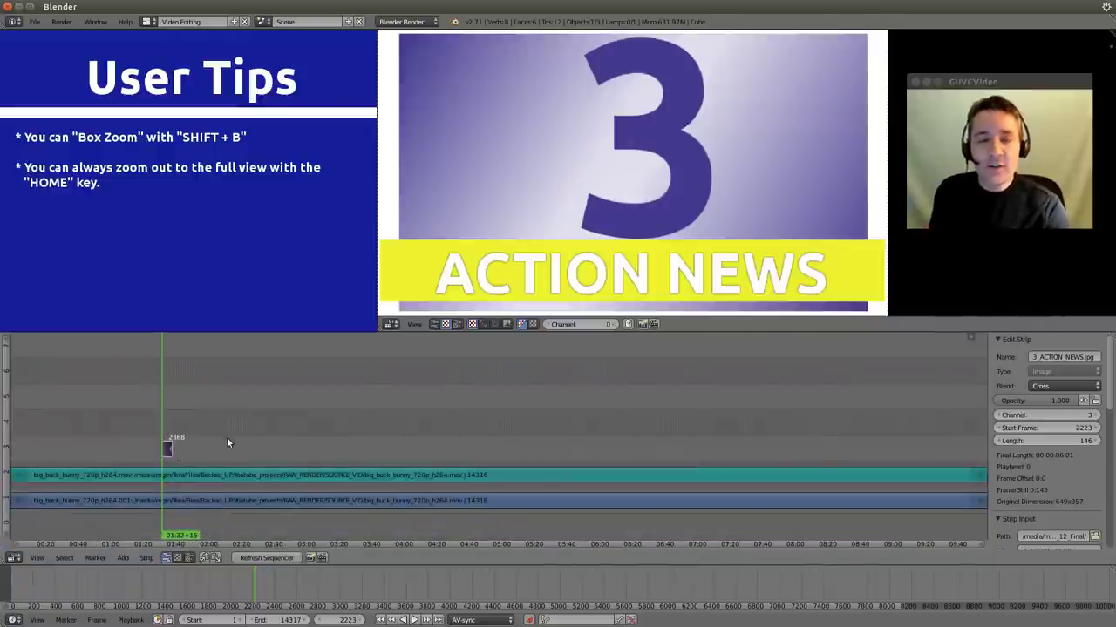
pyautogui.press('g')
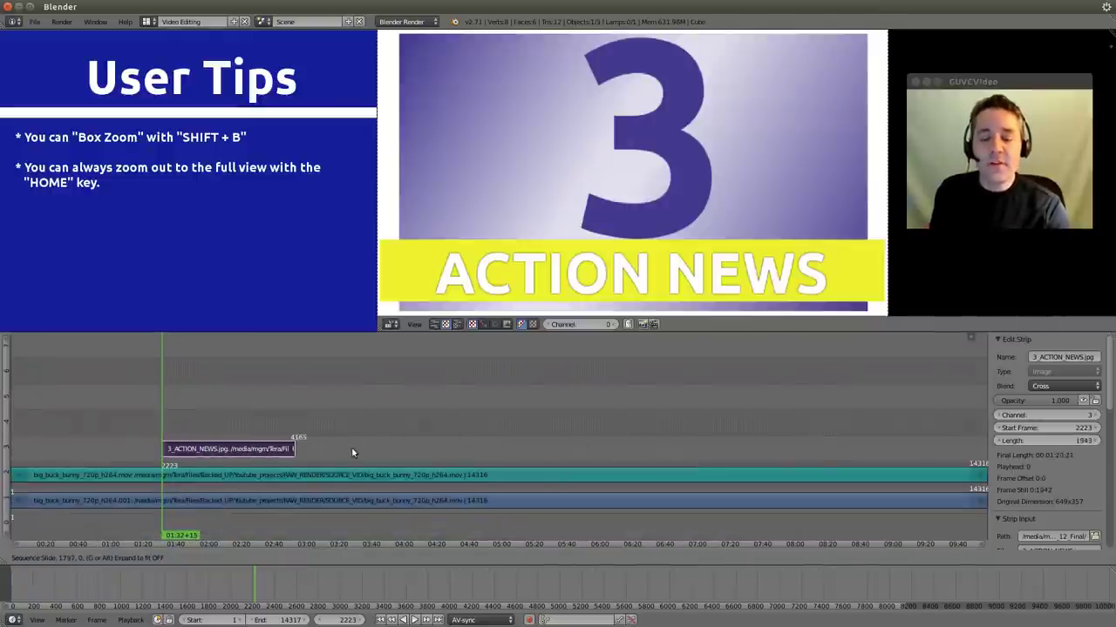
pyautogui.click(367, 446)
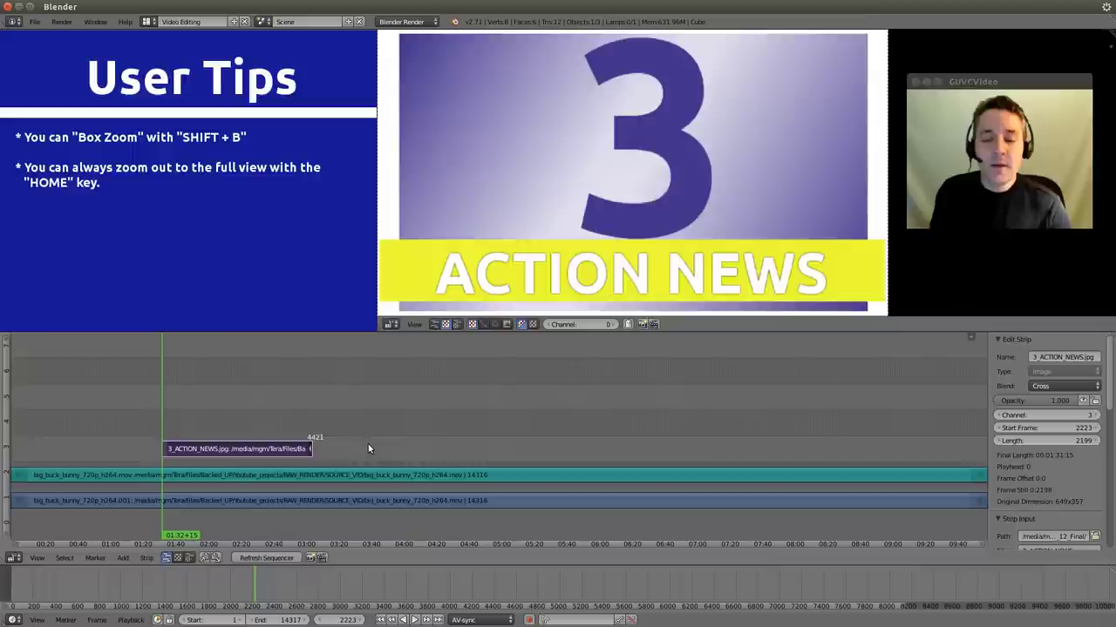
pyautogui.moveTo(170, 432)
pyautogui.mouseDown()
pyautogui.moveTo(288, 440)
pyautogui.moveTo(160, 455)
pyautogui.moveTo(171, 444)
pyautogui.mouseUp()
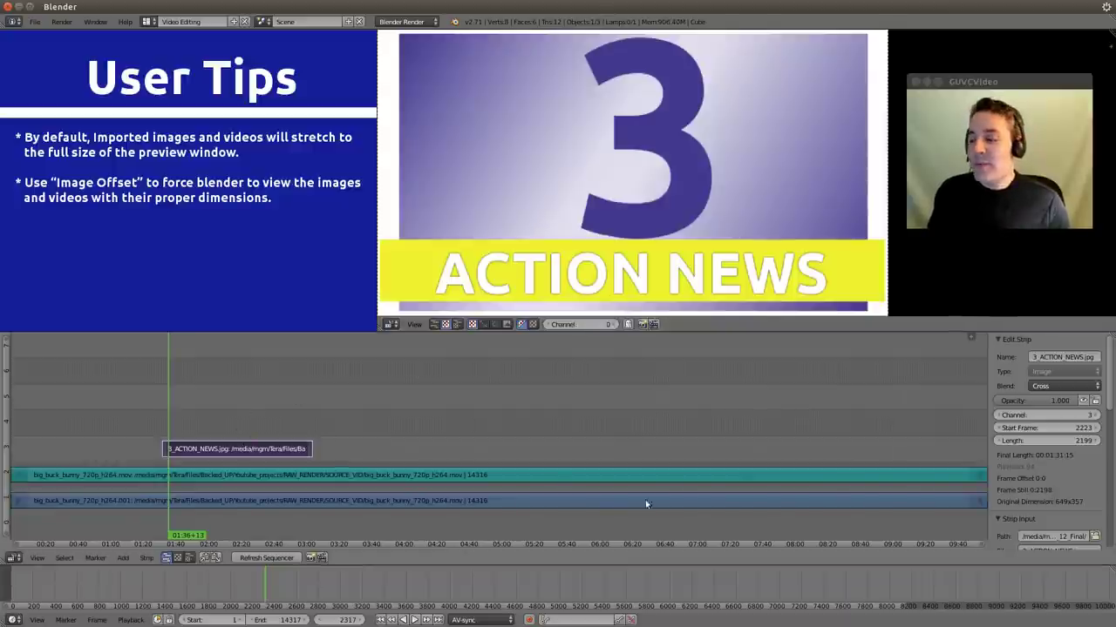
# Scroll the Properties sidebar down to the Strip Input panel showing Image Offset
pyautogui.scroll(-5, 1033, 388)
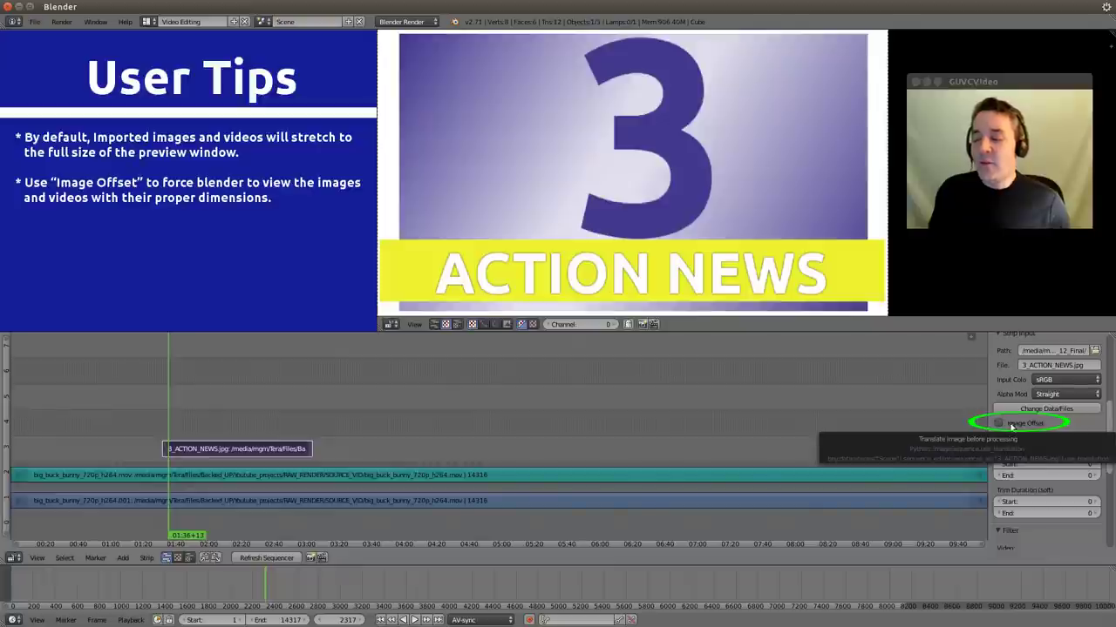
# Enable Image Offset and set X to 598 and Y to 327
pyautogui.click(999, 424)
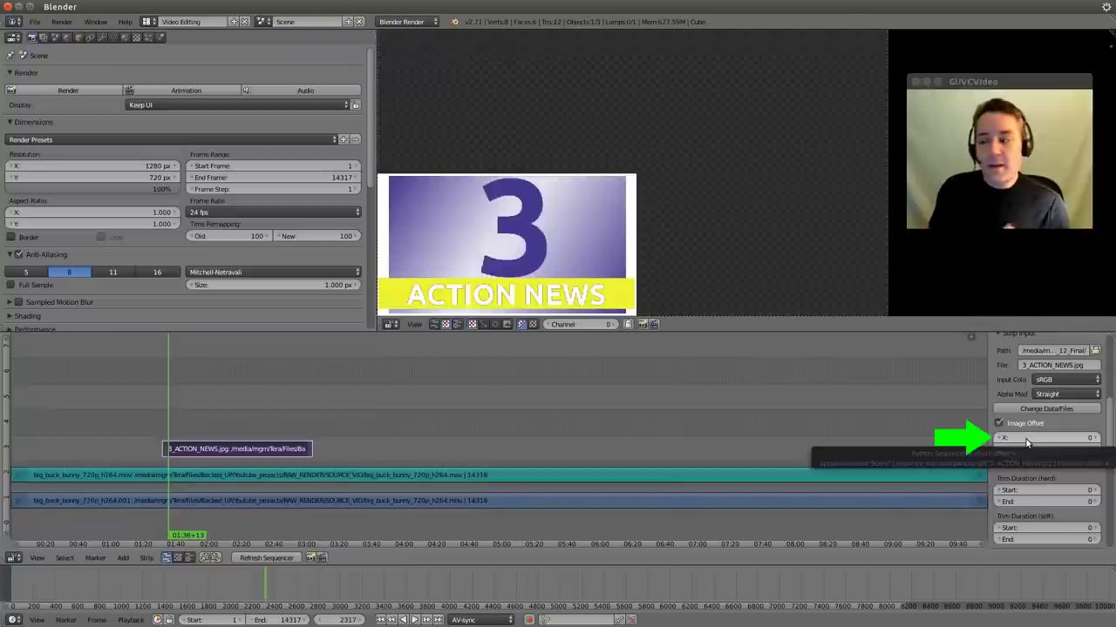
pyautogui.moveTo(1037, 438)
pyautogui.mouseDown()
pyautogui.moveTo(1101, 438)
pyautogui.moveTo(1021, 438)
pyautogui.mouseUp()
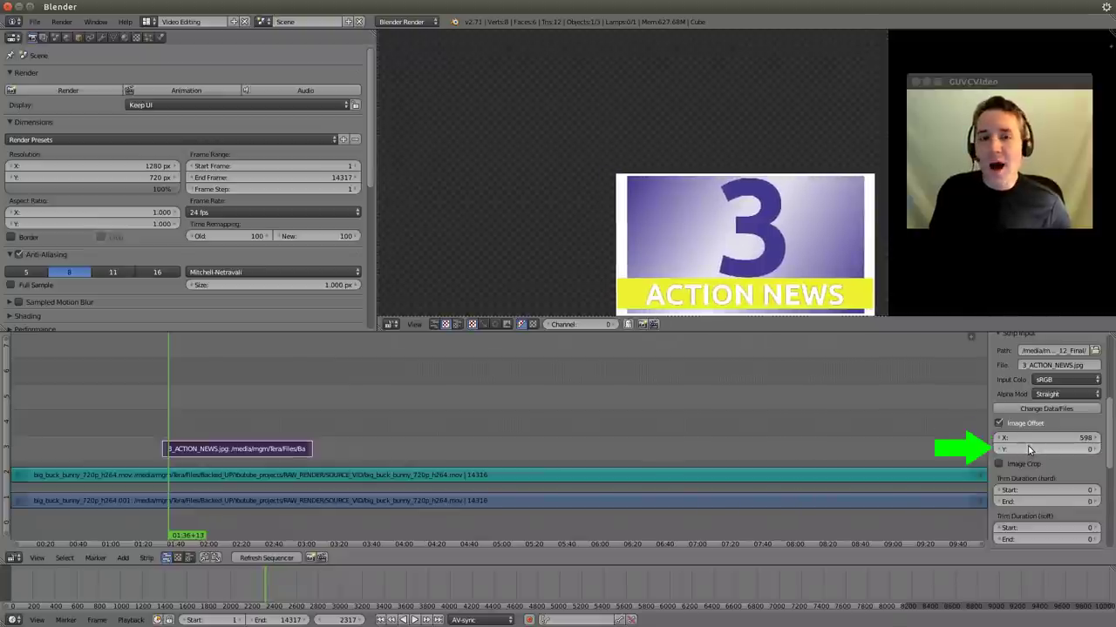
pyautogui.moveTo(1037, 449)
pyautogui.mouseDown()
pyautogui.moveTo(1077, 449)
pyautogui.moveTo(1020, 448)
pyautogui.mouseUp()
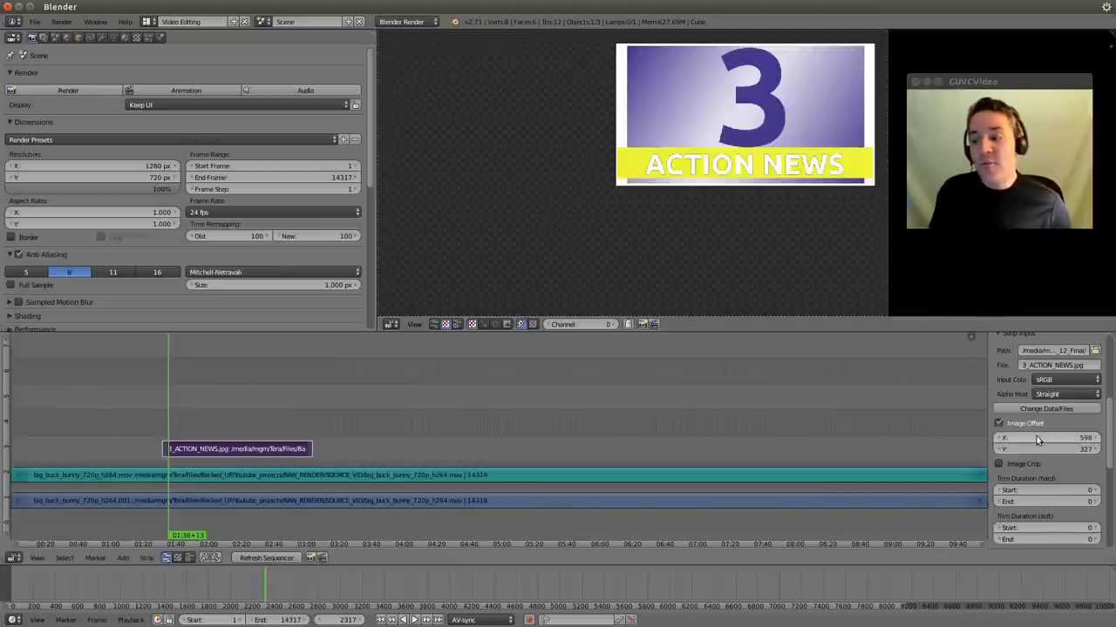
# Set the logo strip's Blend to Over Drop and scrub the timeline to check it
pyautogui.scroll(5, 1042, 440)
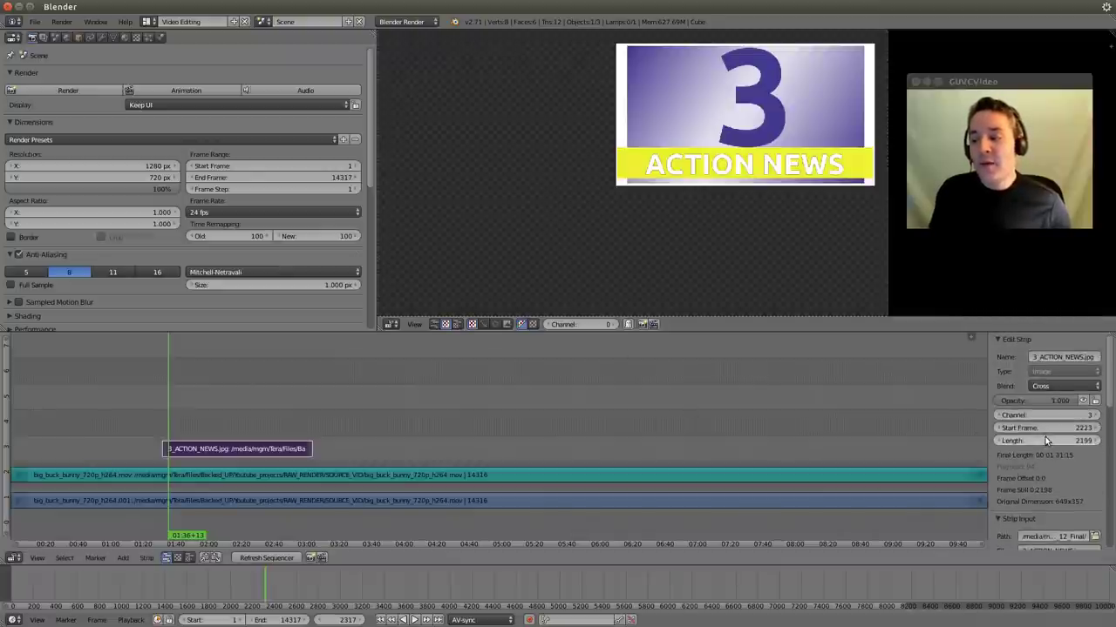
pyautogui.click(1060, 387)
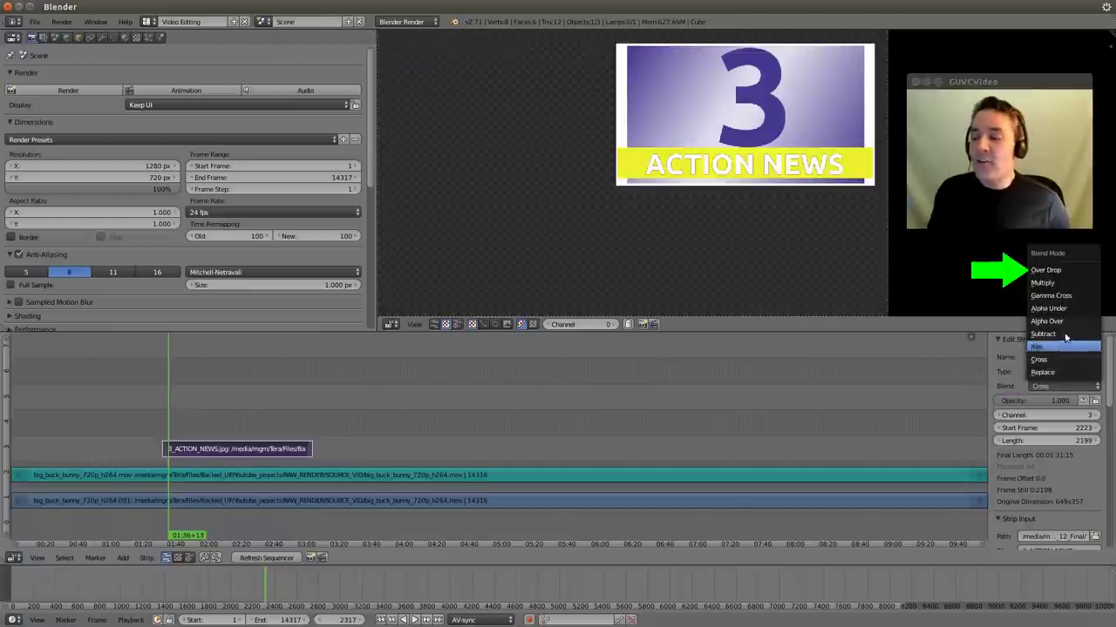
pyautogui.click(1055, 271)
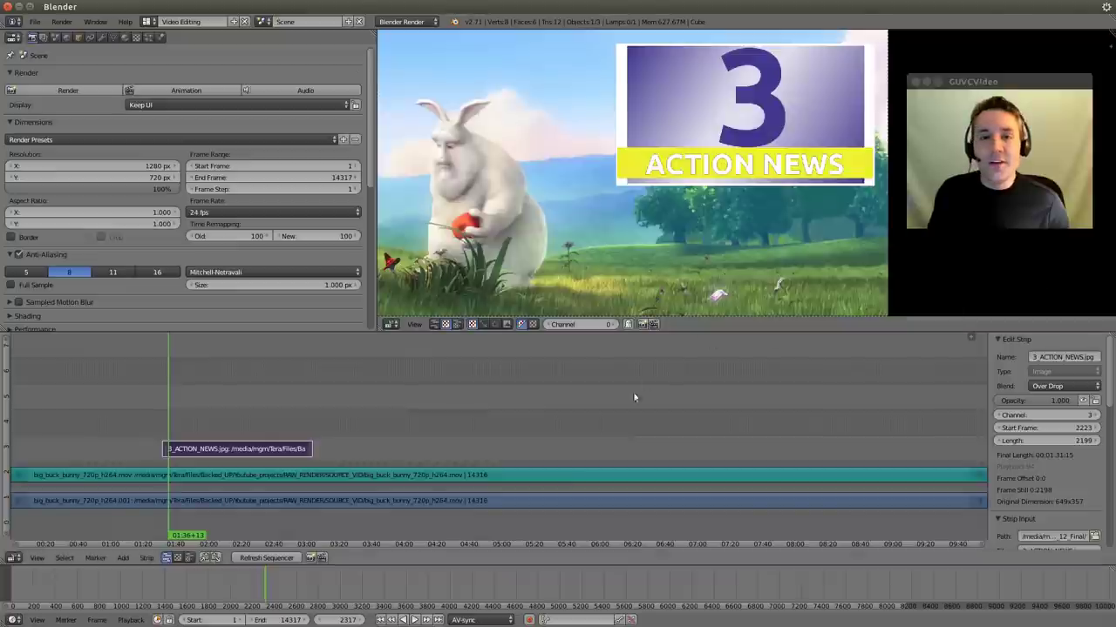
pyautogui.moveTo(175, 443)
pyautogui.mouseDown()
pyautogui.moveTo(219, 436)
pyautogui.moveTo(167, 439)
pyautogui.mouseUp()
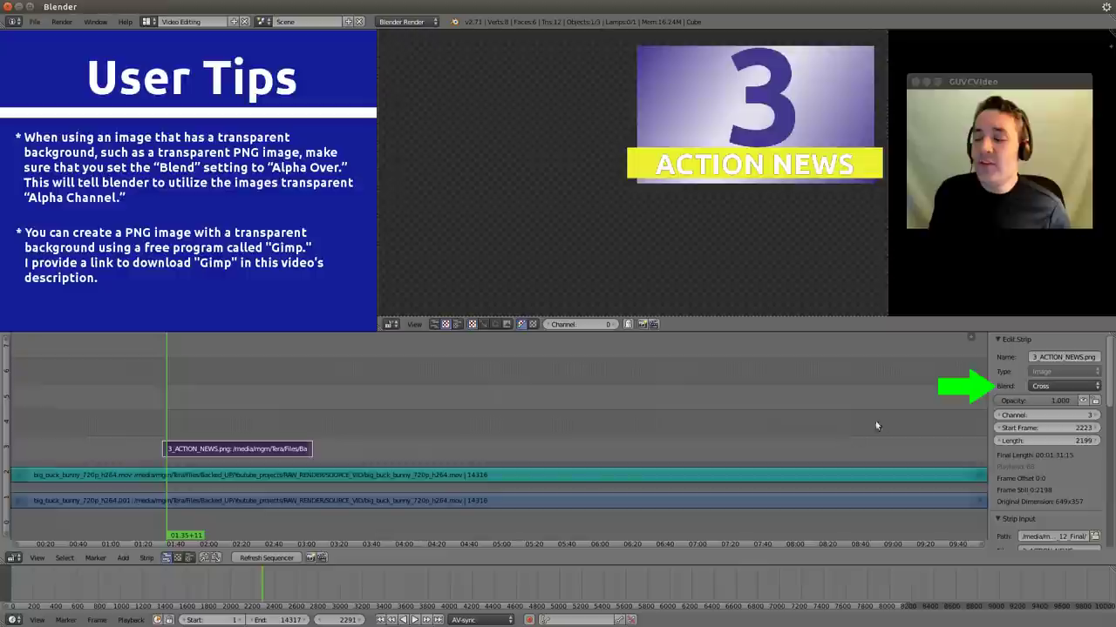
# Change the PNG logo strip's Blend from Cross to Alpha Over
pyautogui.click(1059, 387)
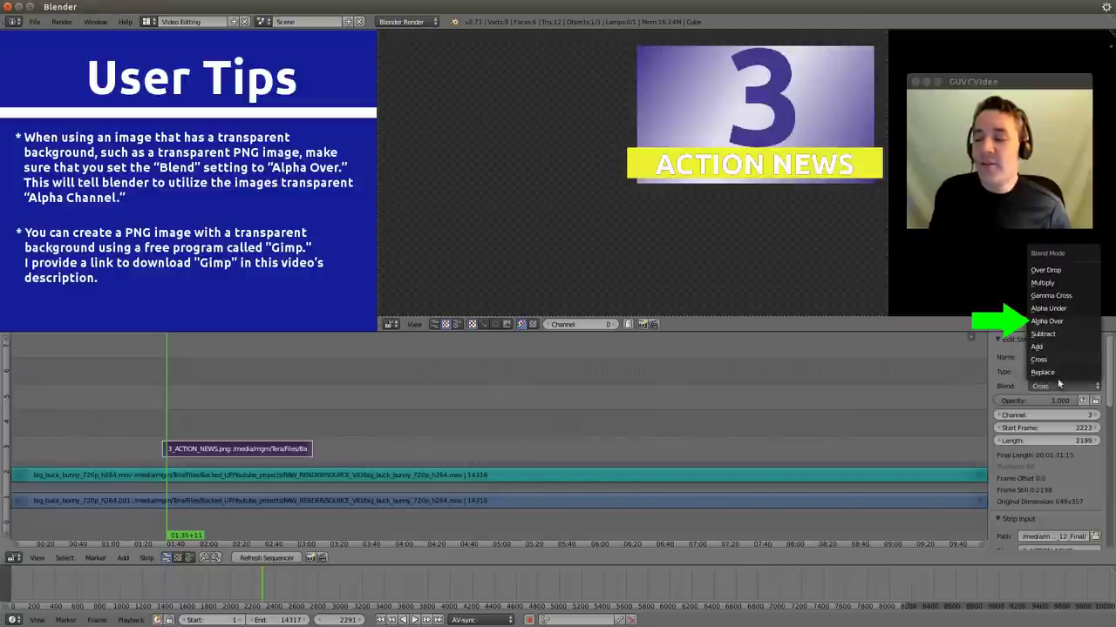
pyautogui.click(1058, 322)
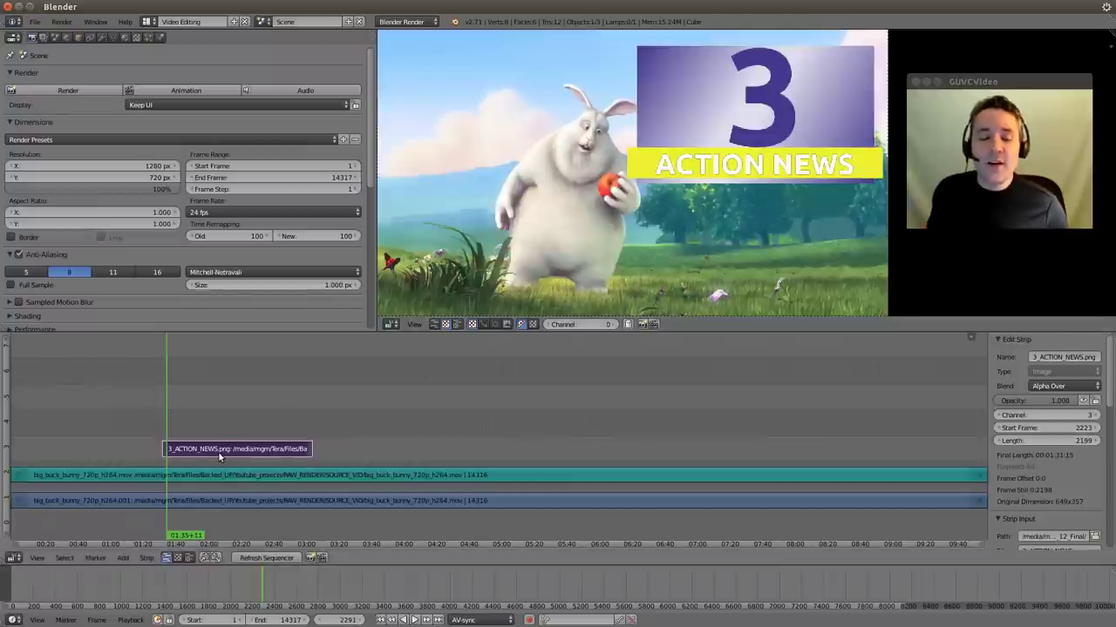
# Add a Transform effect strip on channel 4 above the logo, then reselect the image strip
pyautogui.click(122, 558)
pyautogui.moveTo(126, 475)
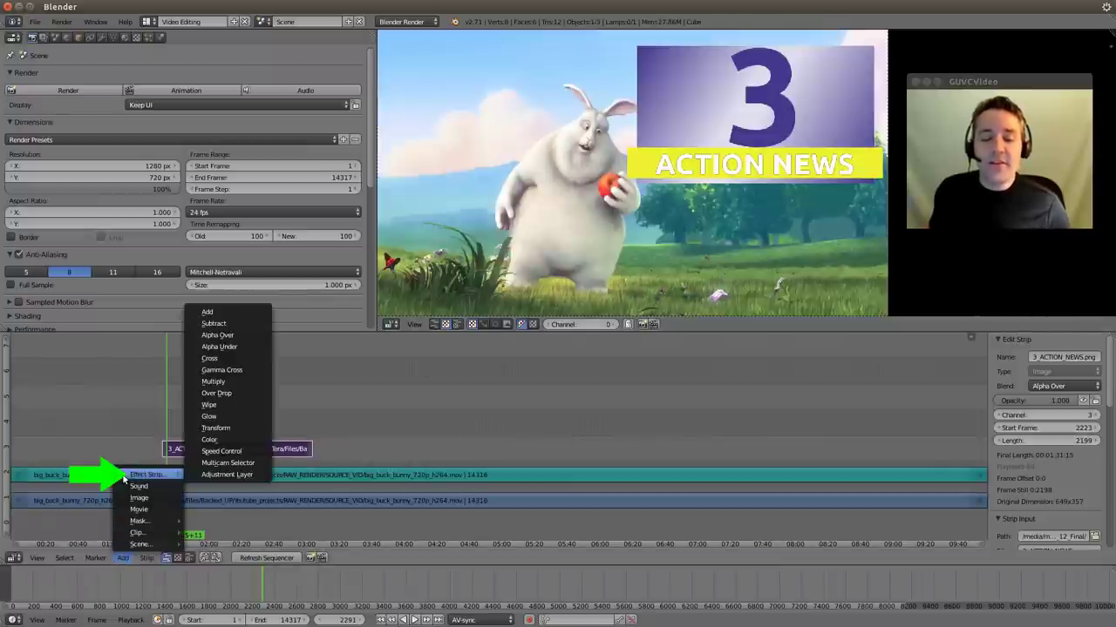
pyautogui.click(247, 429)
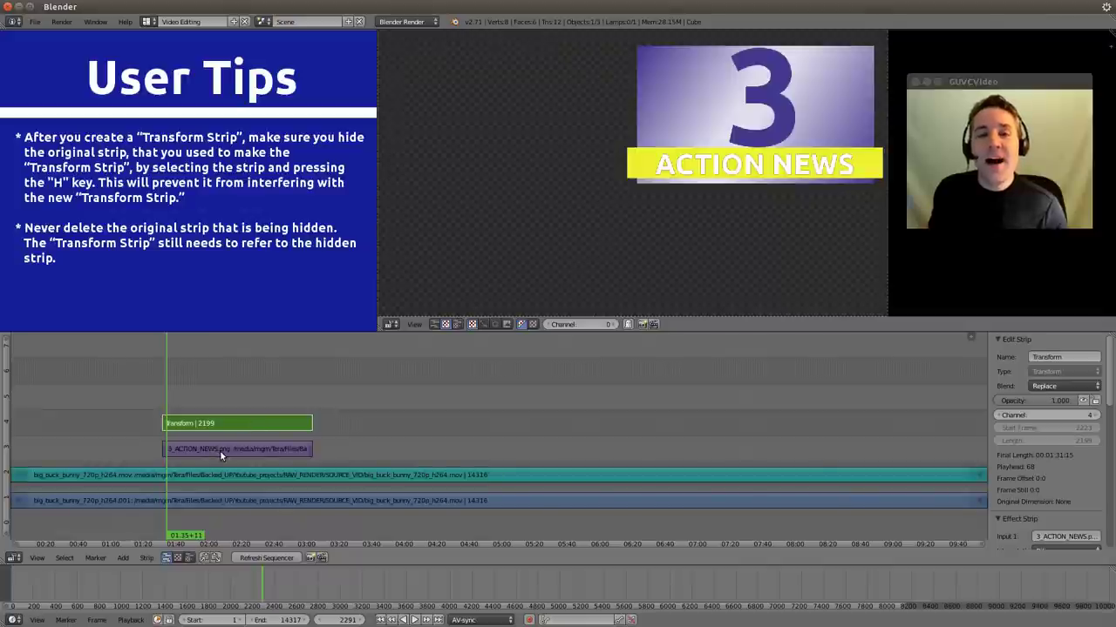
pyautogui.rightClick(220, 450)
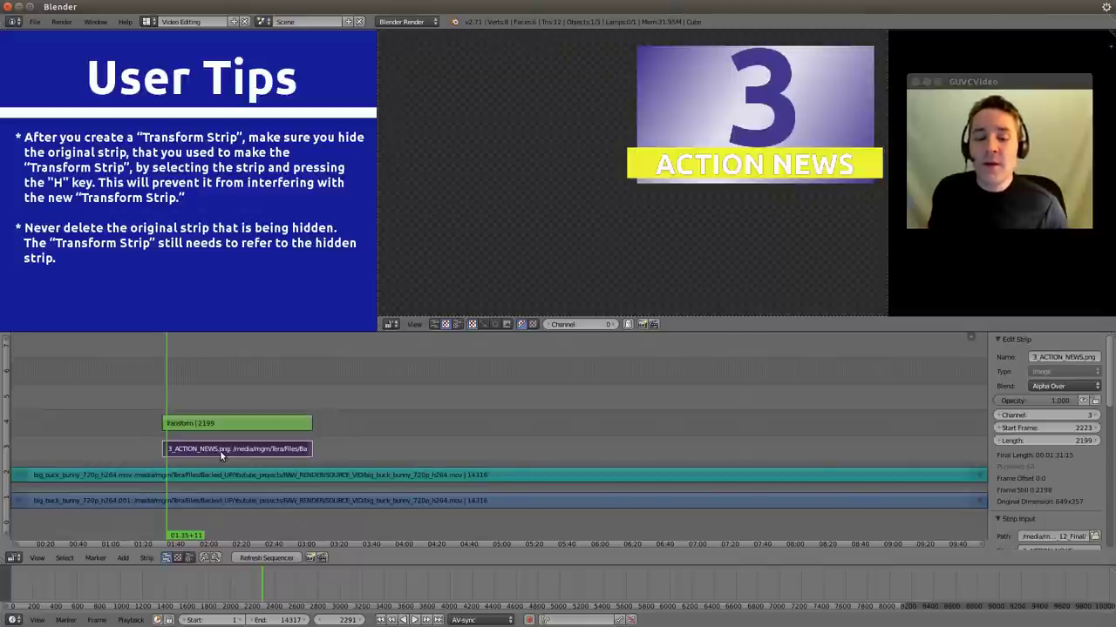
# Mute the original logo image strip and set the Transform strip's Blend to Alpha Over
pyautogui.click(147, 557)
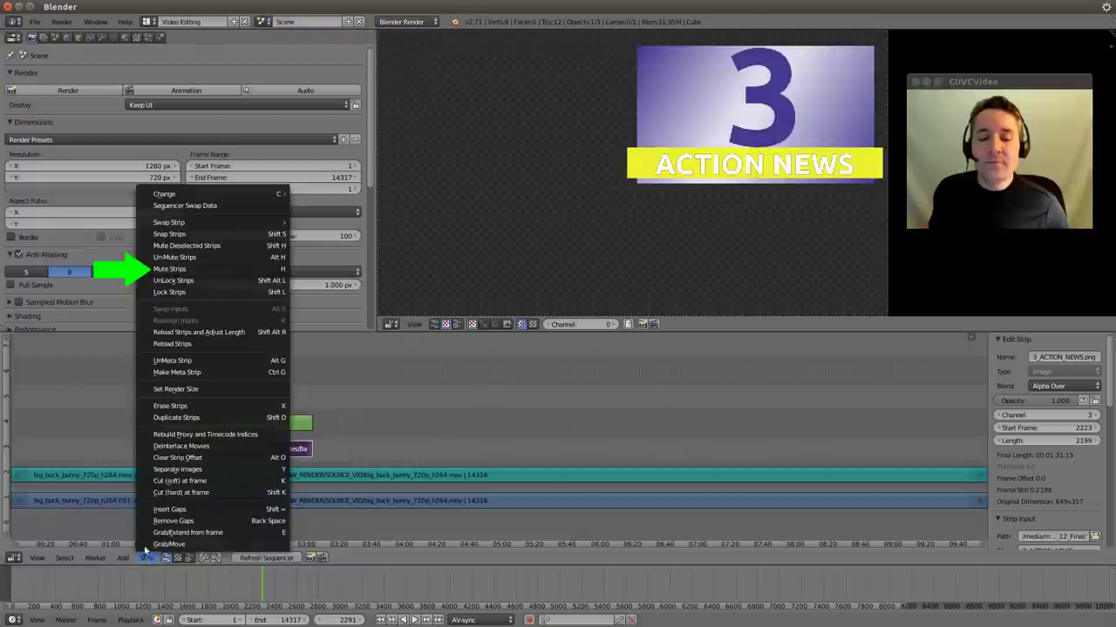
pyautogui.click(148, 271)
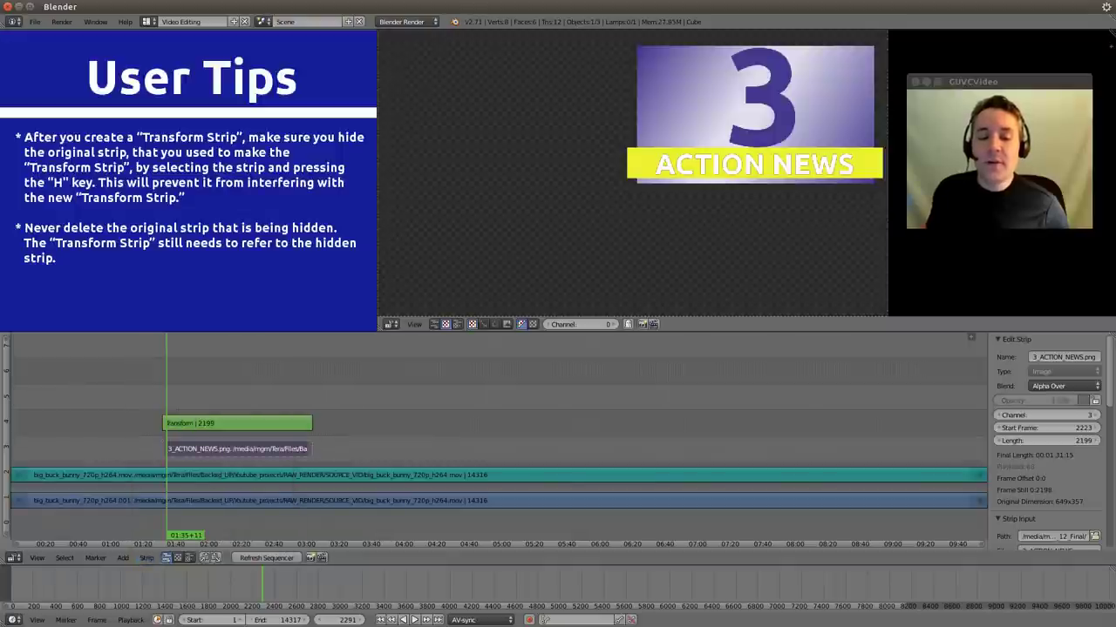
pyautogui.rightClick(213, 425)
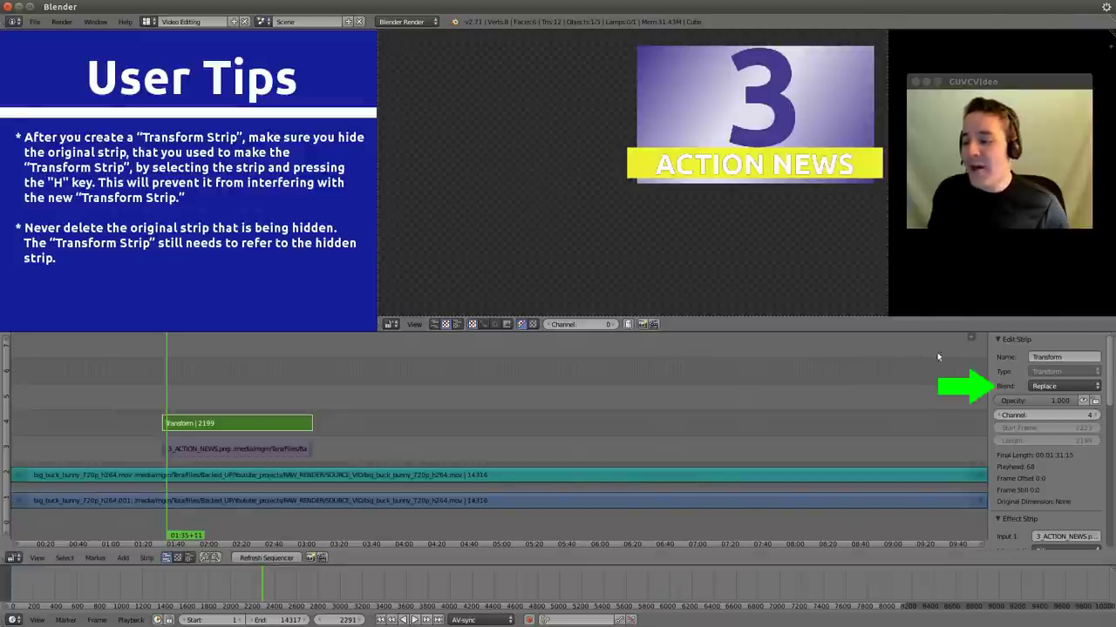
pyautogui.click(1050, 388)
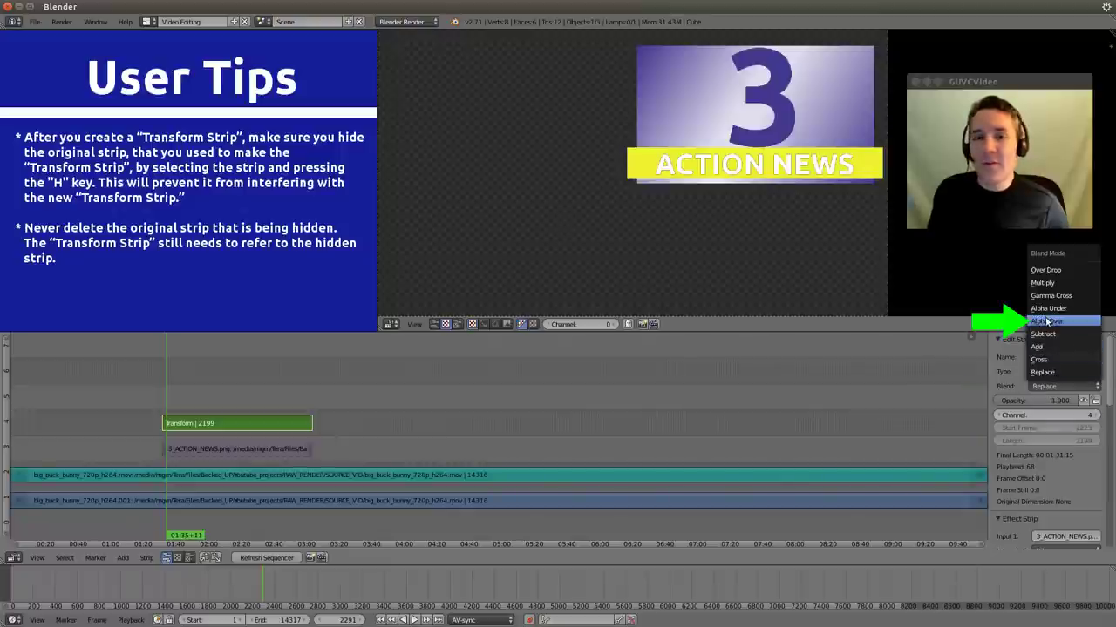
pyautogui.click(1047, 322)
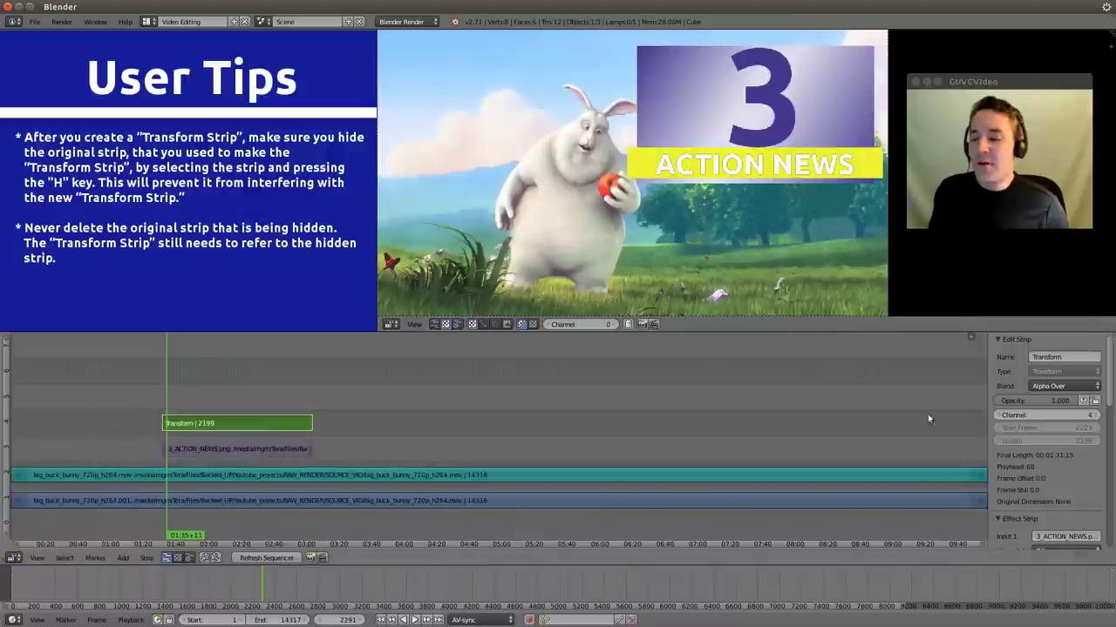
# Drag the Transform strip's Position X to shift the logo slightly sideways
pyautogui.scroll(-7, 1031, 415)
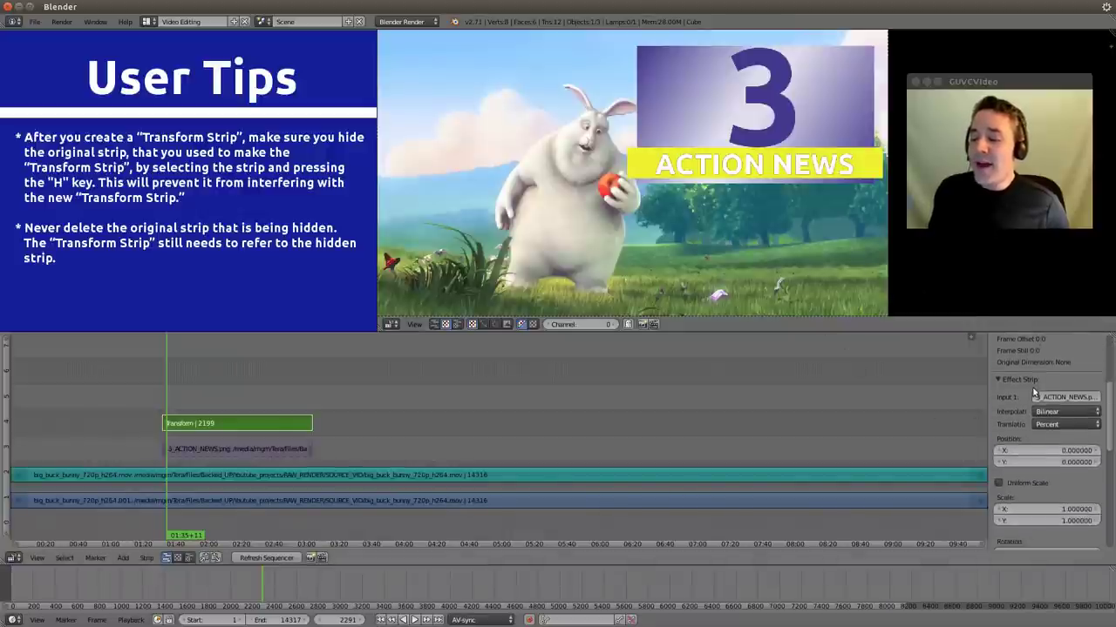
pyautogui.scroll(-2, 1036, 388)
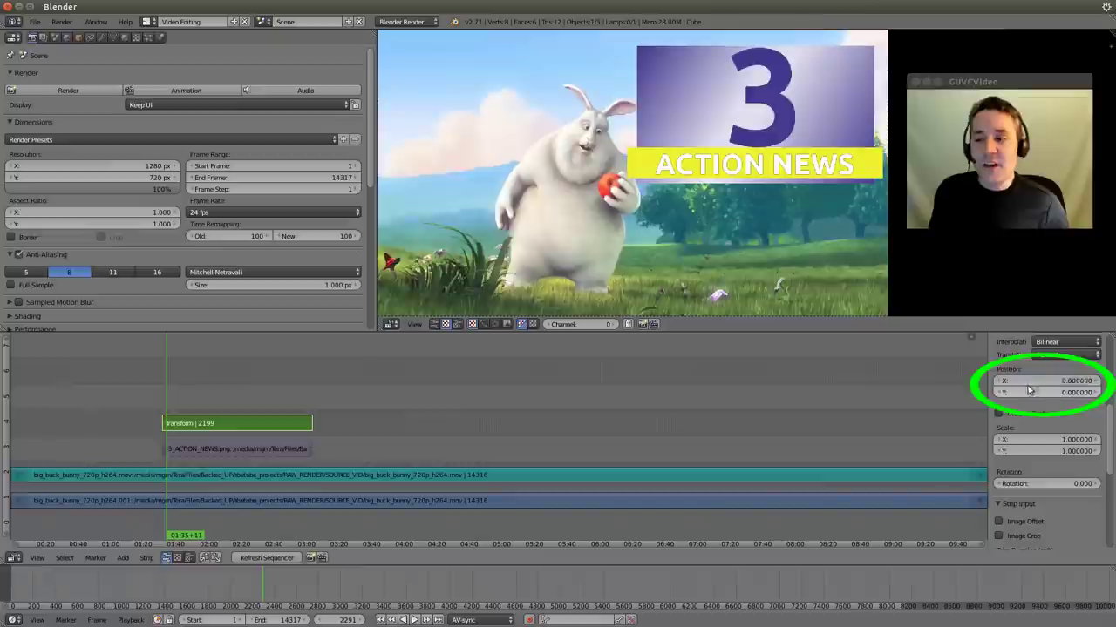
pyautogui.moveTo(1032, 380); pyautogui.dragTo(1052, 429)
# Turn on Uniform Scale, set Scale 0.49 and Rotation -21.5, then scrub to check
pyautogui.scroll(-2, 1050, 425)
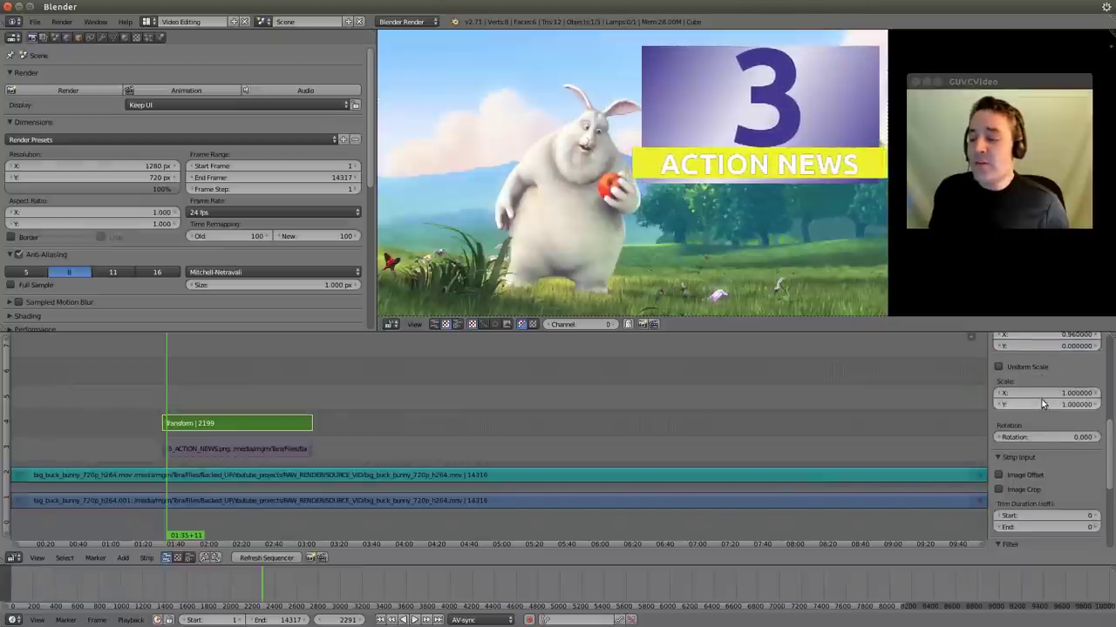
pyautogui.click(997, 367)
pyautogui.moveTo(1045, 382); pyautogui.dragTo(1020, 381)
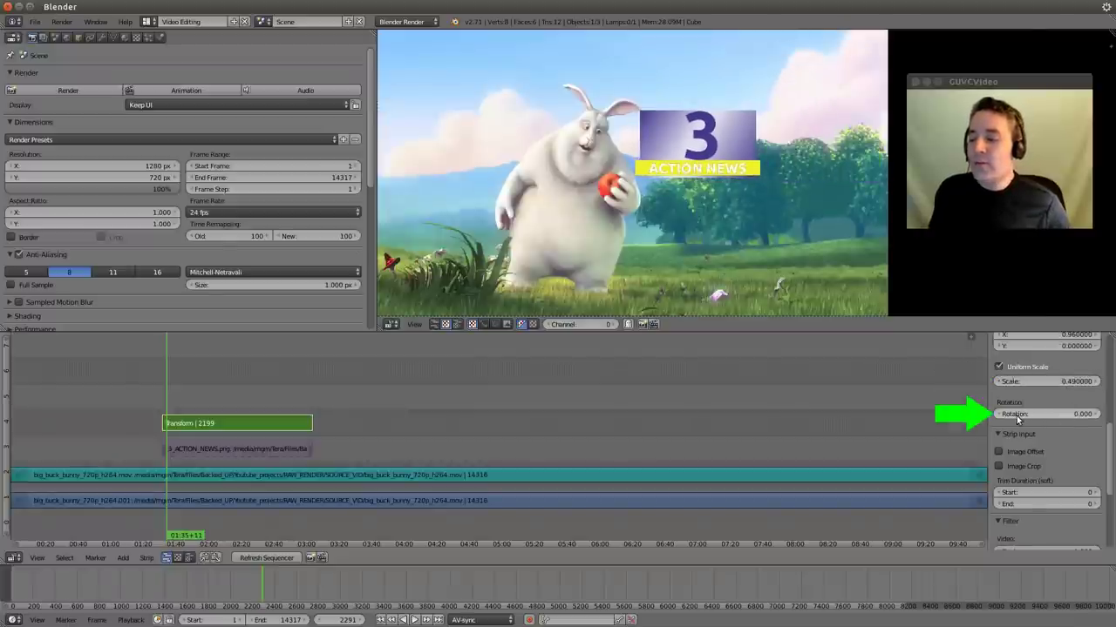
pyautogui.moveTo(1059, 415); pyautogui.dragTo(1032, 415)
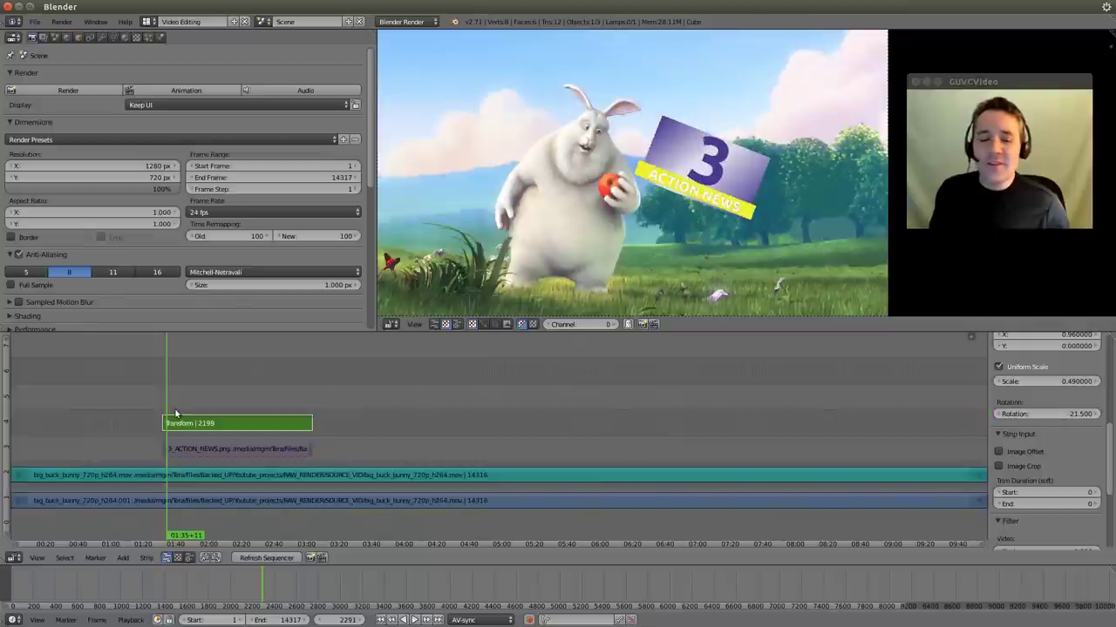
pyautogui.moveTo(169, 413)
pyautogui.mouseDown()
pyautogui.moveTo(264, 424)
pyautogui.moveTo(170, 425)
pyautogui.mouseUp()
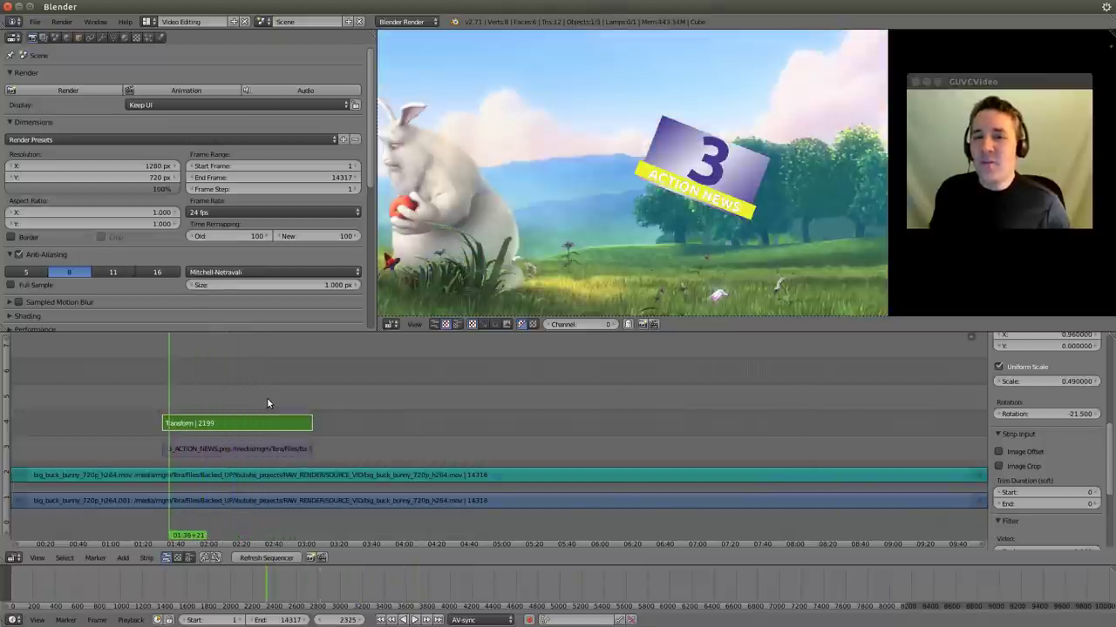